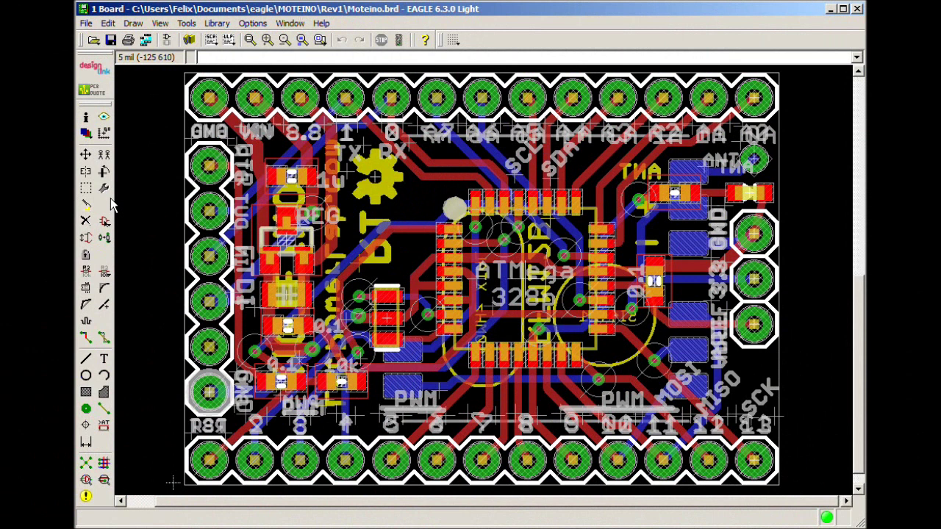
Hide every layer except 31 tCream, keeping its pads in a solid red fill
click(86, 132)
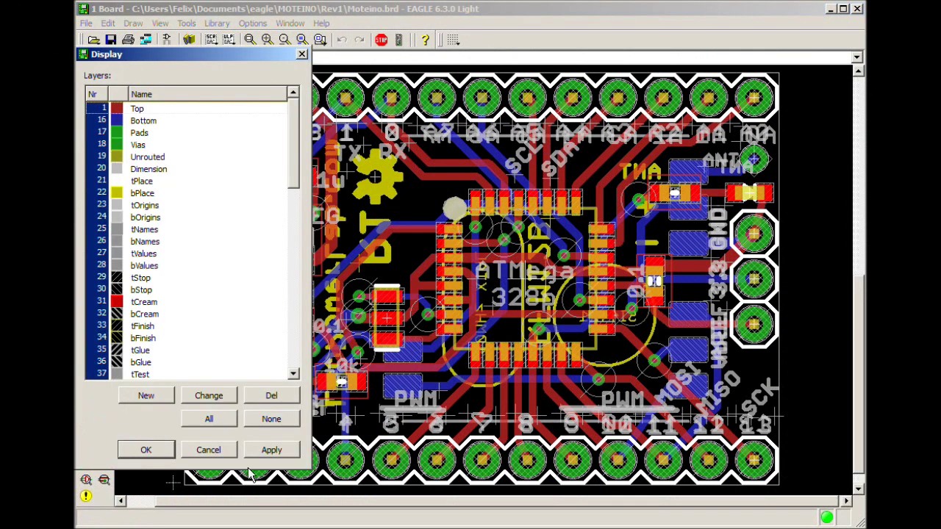
click(276, 423)
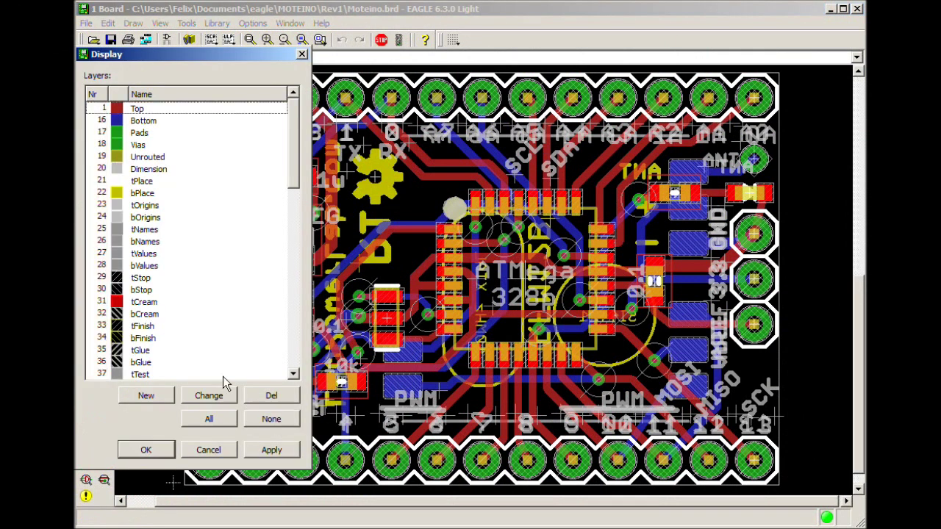
double_click(110, 306)
click(129, 282)
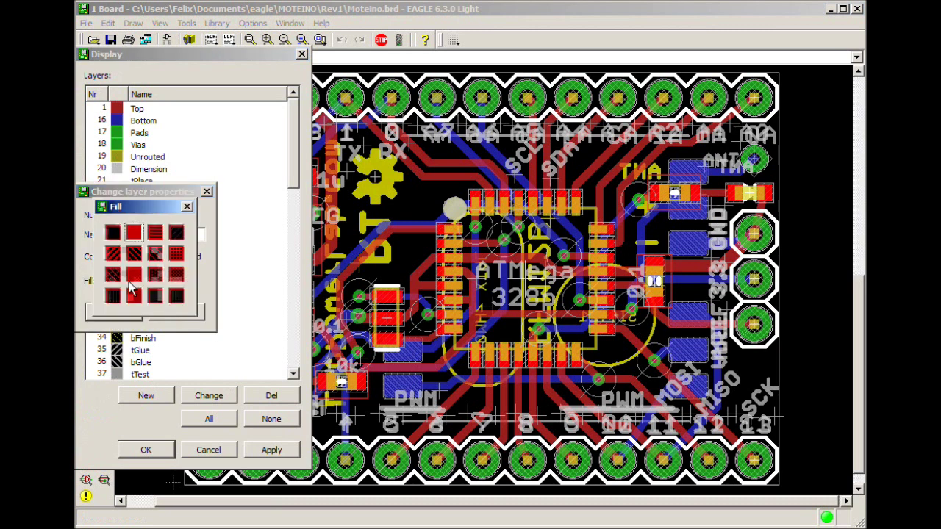
click(136, 241)
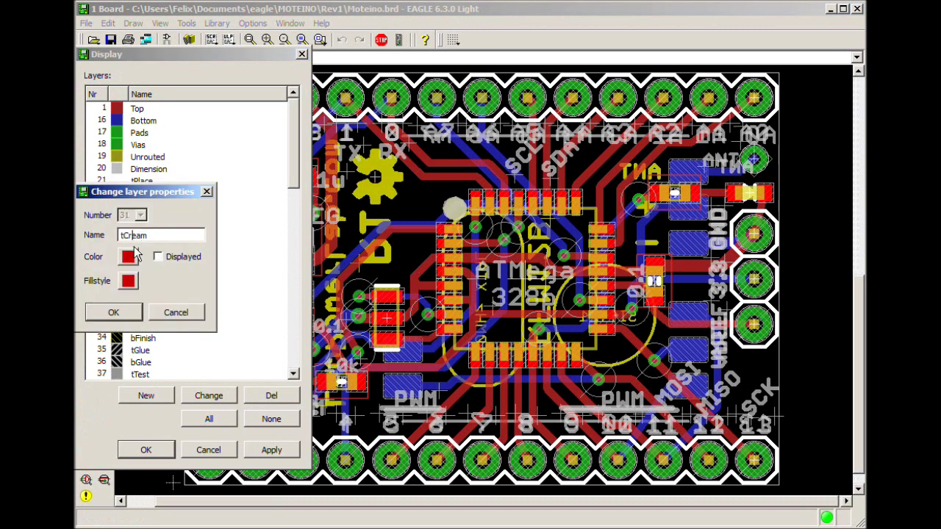
click(113, 313)
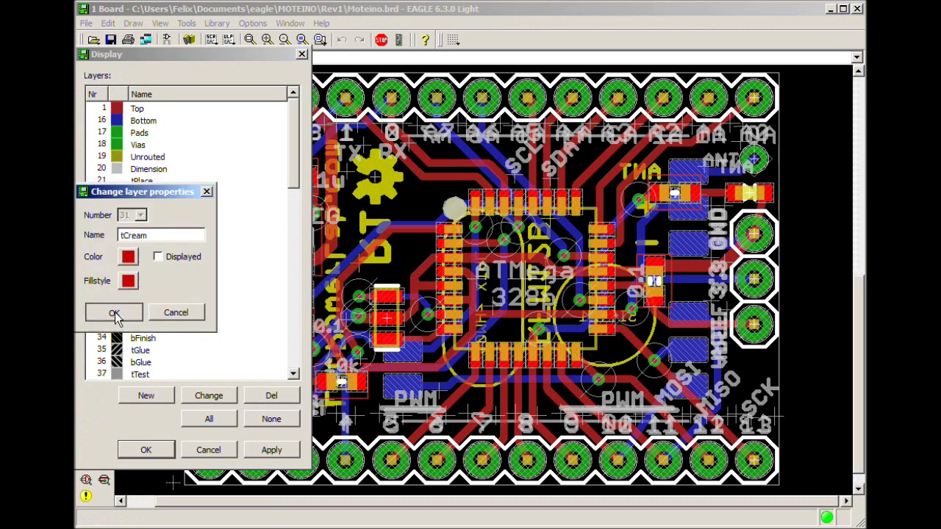
click(154, 450)
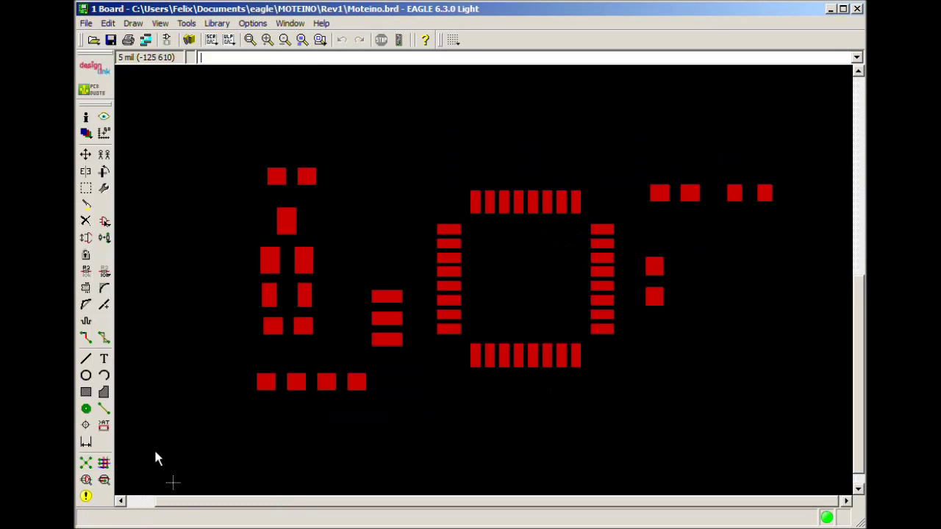
Set the CAM Processor device to GERBER_RS274X with output file top_cream.gtc
click(146, 40)
drag(555, 248, 364, 125)
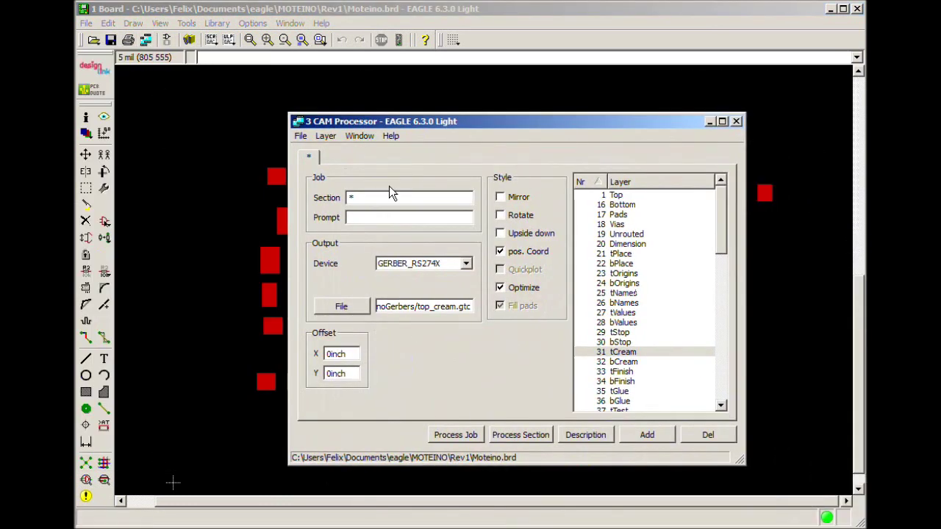
click(449, 264)
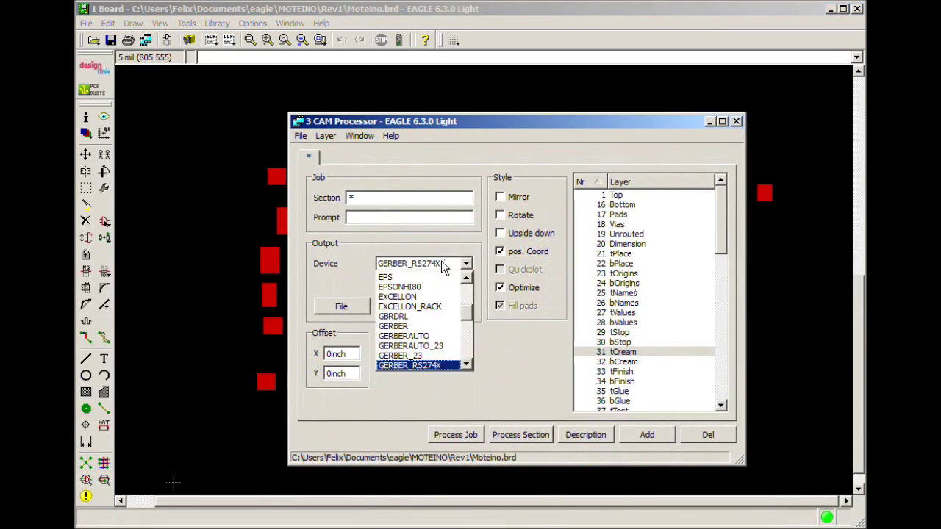
click(439, 366)
click(415, 306)
drag(415, 306, 479, 306)
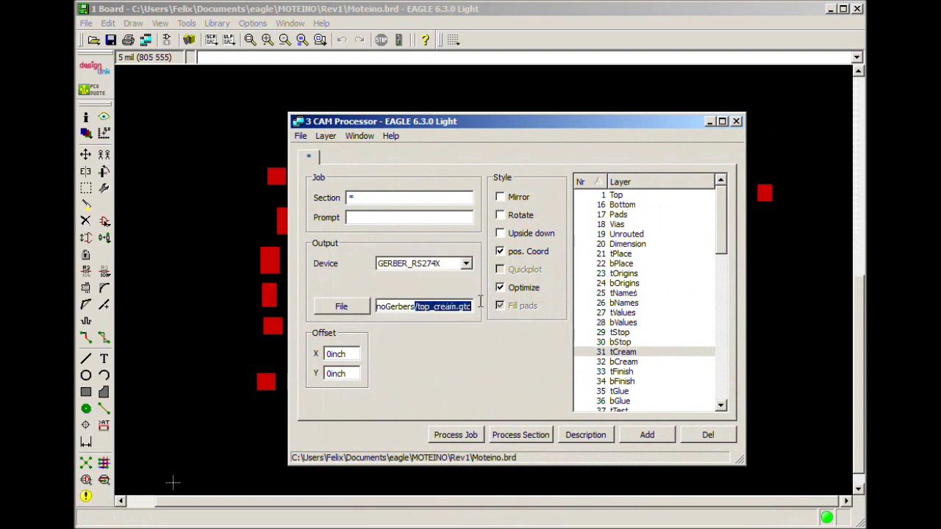
click(457, 306)
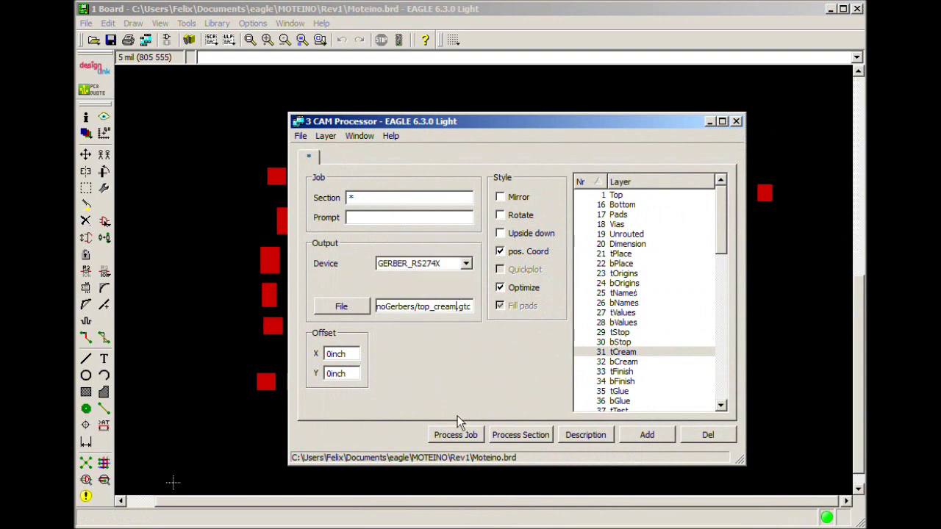
Select only the tCream layer, process the export job, and close the CAM Processor
click(607, 354)
click(607, 355)
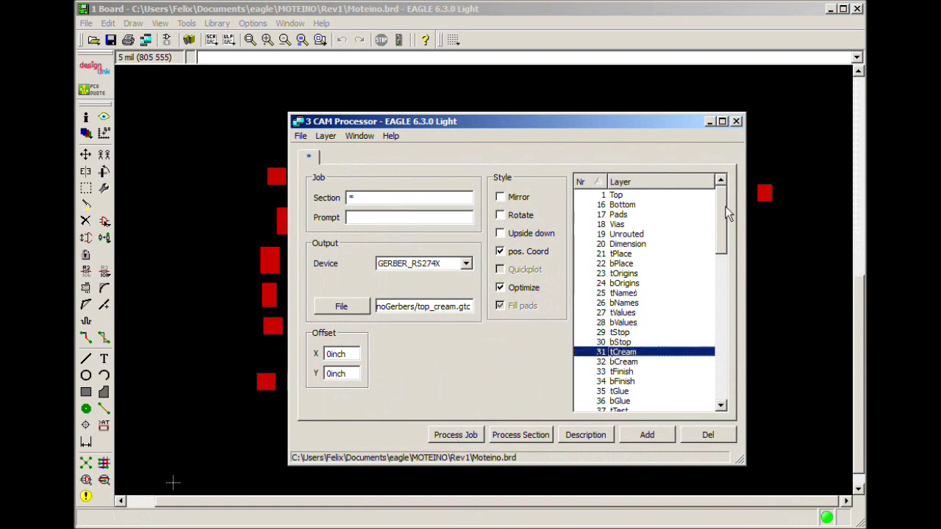
drag(726, 212, 733, 186)
click(447, 435)
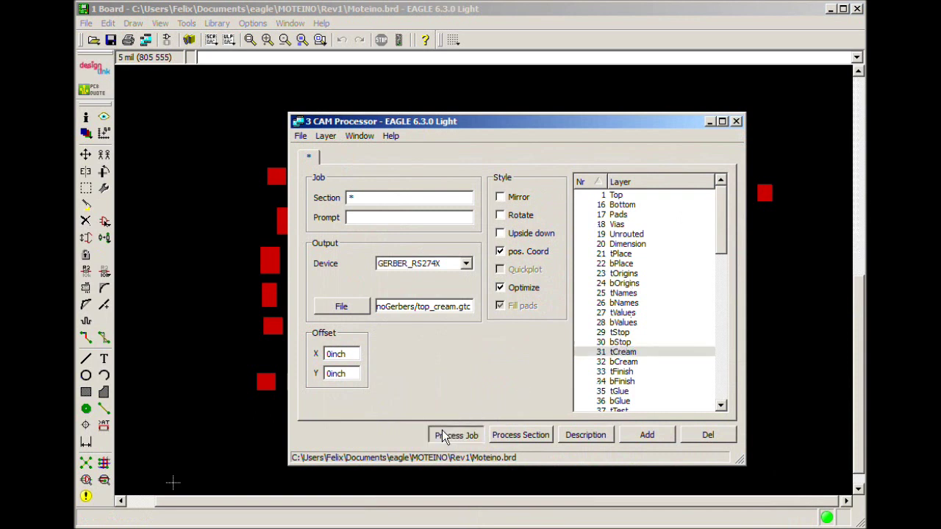
click(736, 121)
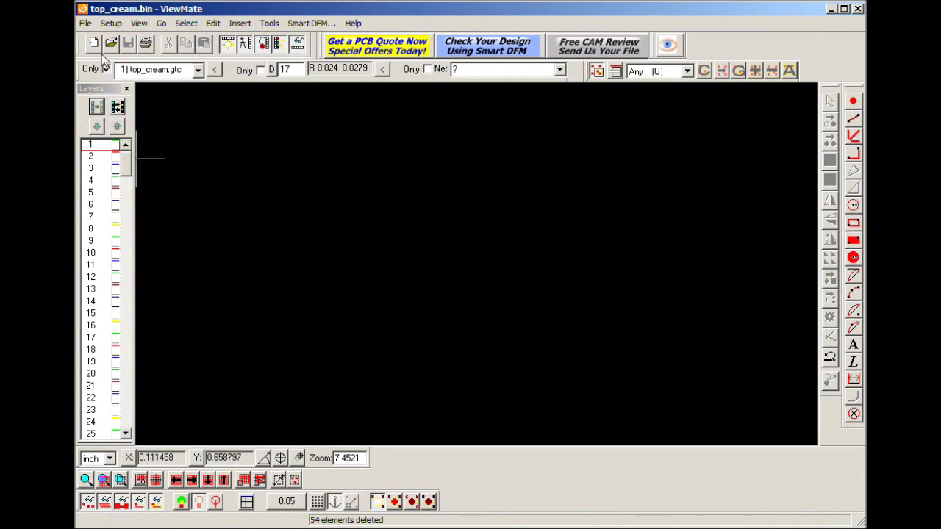
Import top_cream.gtc through File > Import > Gerber so its pads show on layer 1
click(86, 23)
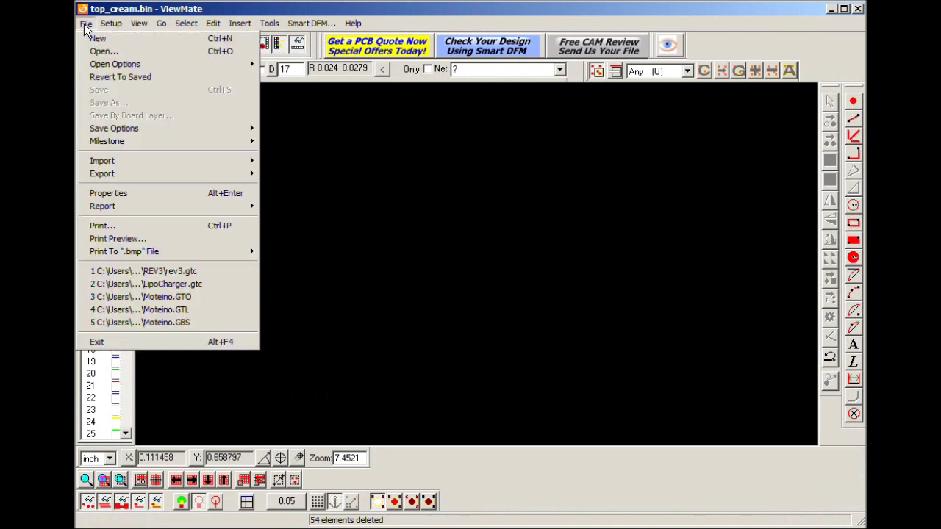
mouse_move(143, 160)
click(283, 161)
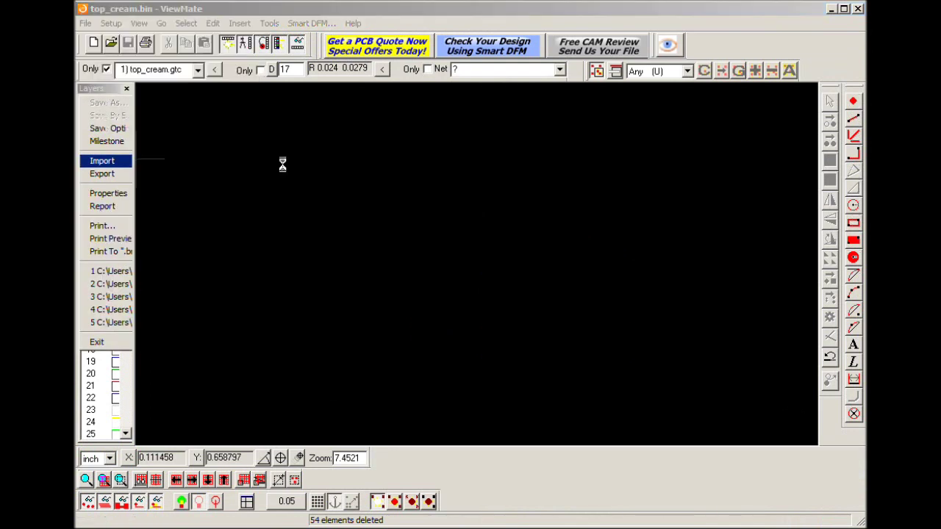
click(529, 197)
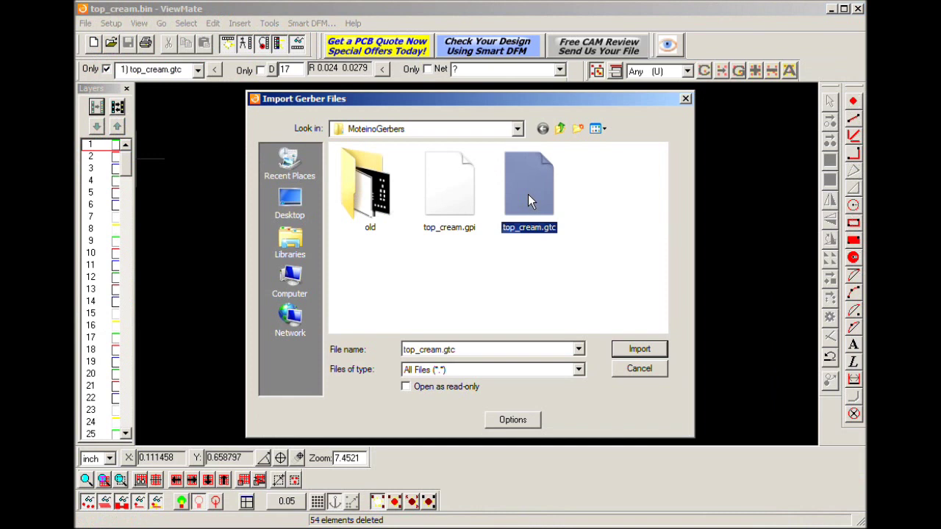
double_click(528, 194)
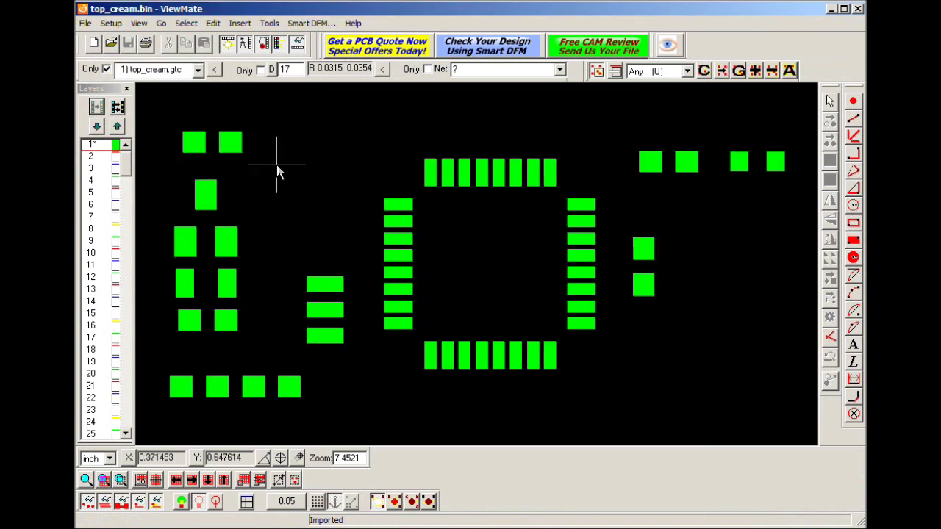
Swell apertures D10–D17 in the D Codes table by -0.0075 to shrink the cream pads
click(111, 23)
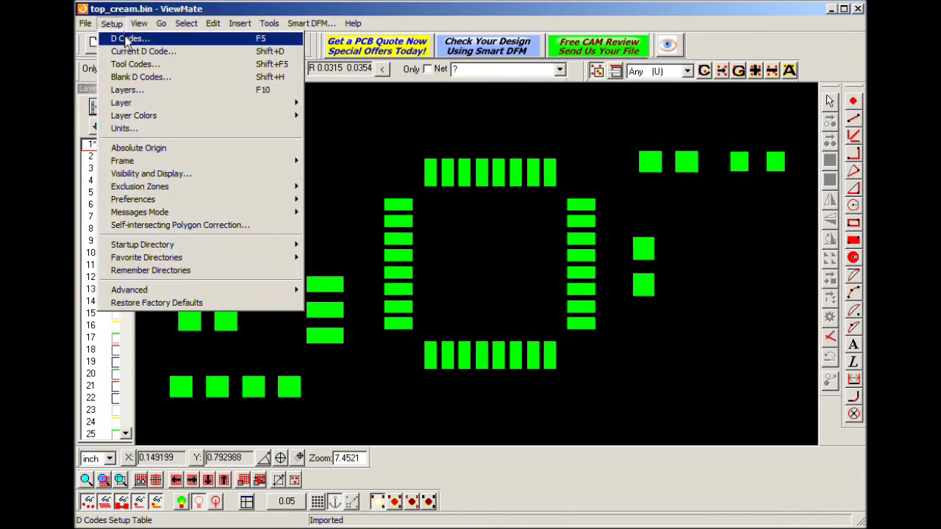
click(127, 39)
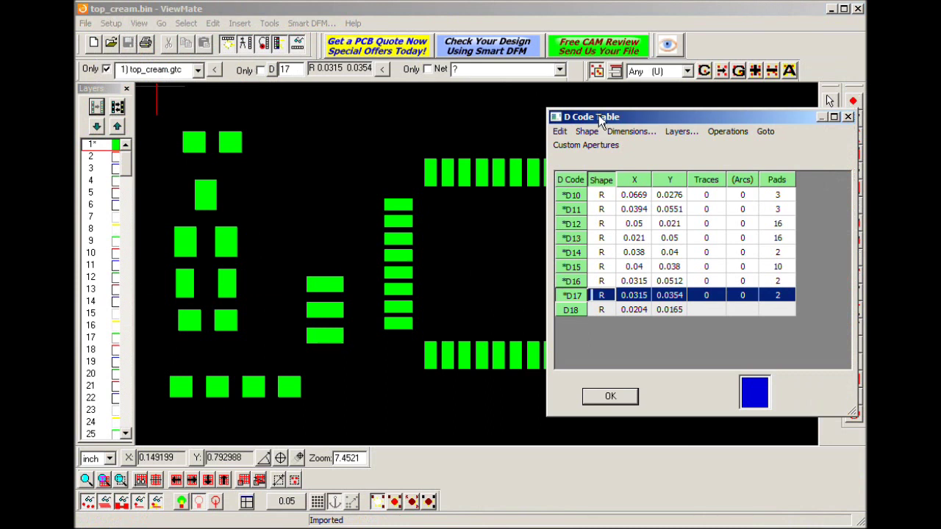
drag(599, 121, 593, 123)
click(574, 197)
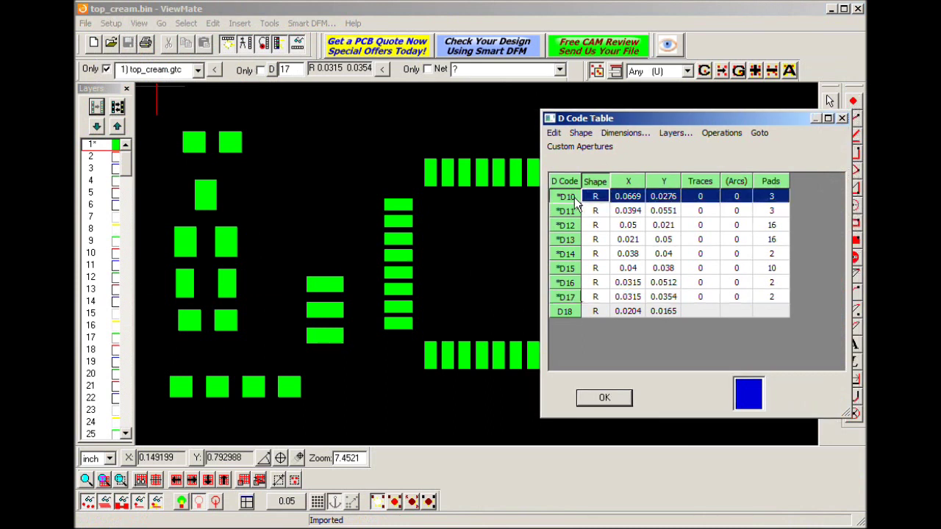
drag(574, 197, 569, 297)
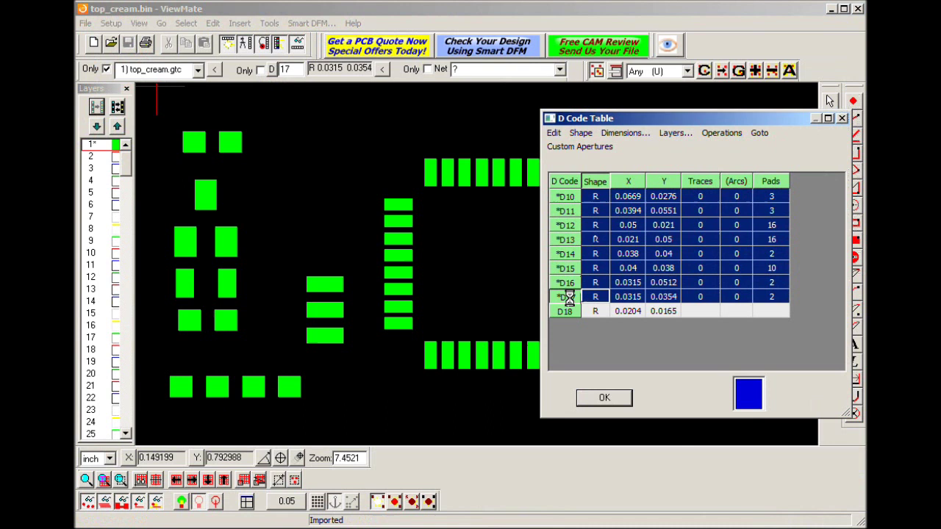
click(711, 135)
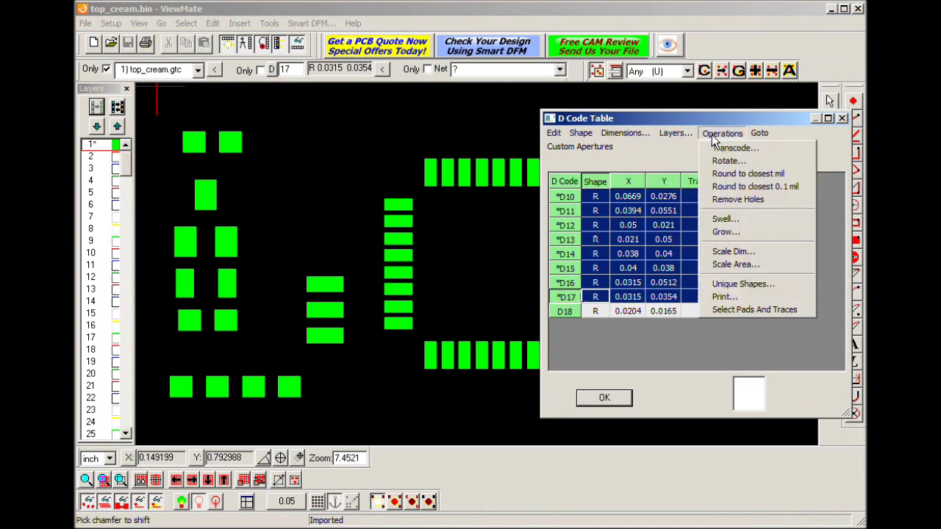
click(731, 221)
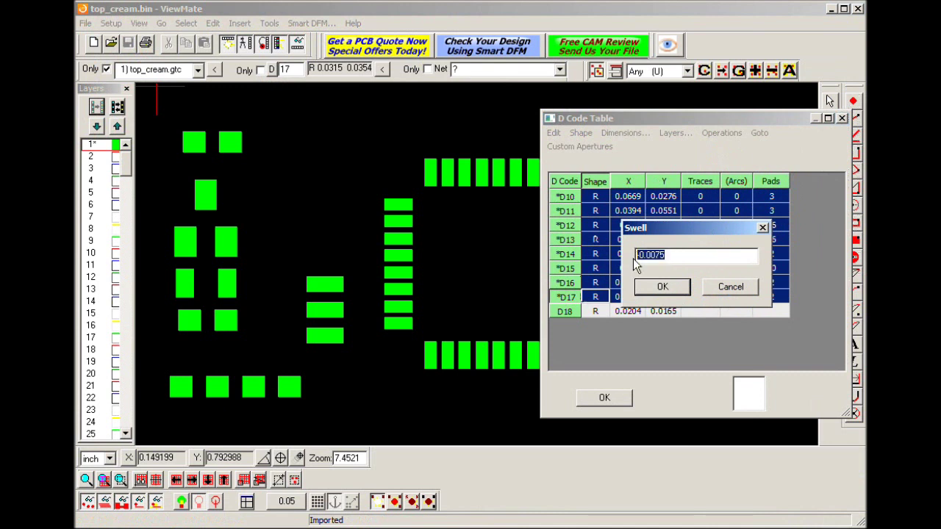
click(665, 286)
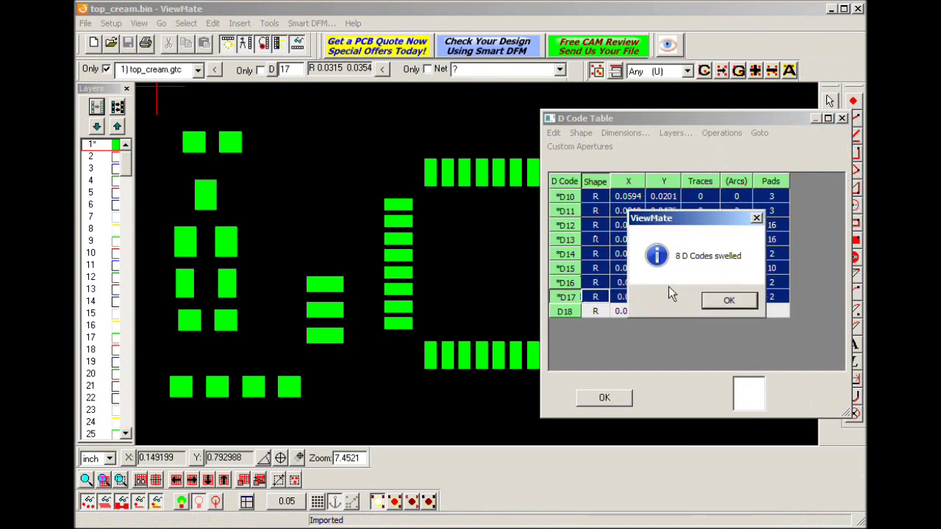
click(720, 303)
Close the D Codes table and print the layer as Screen, white on black, scale factor 1
click(586, 400)
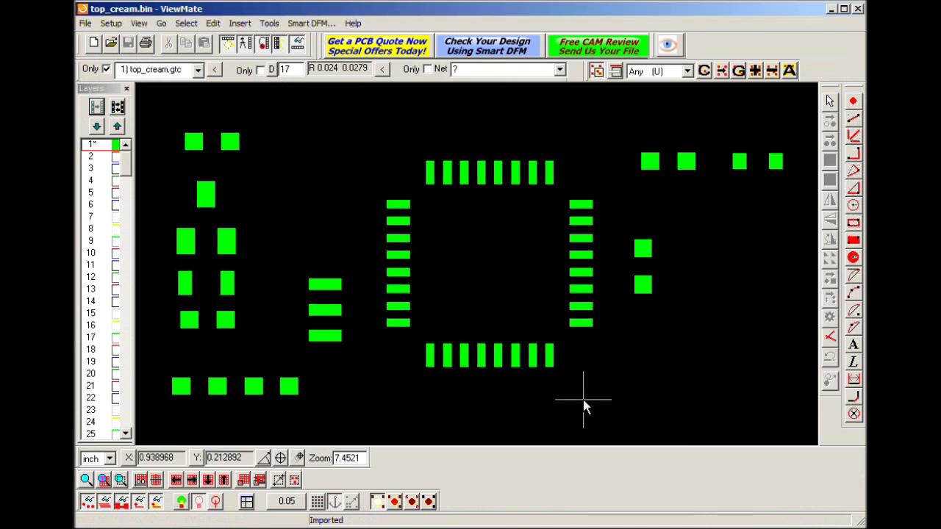
click(147, 44)
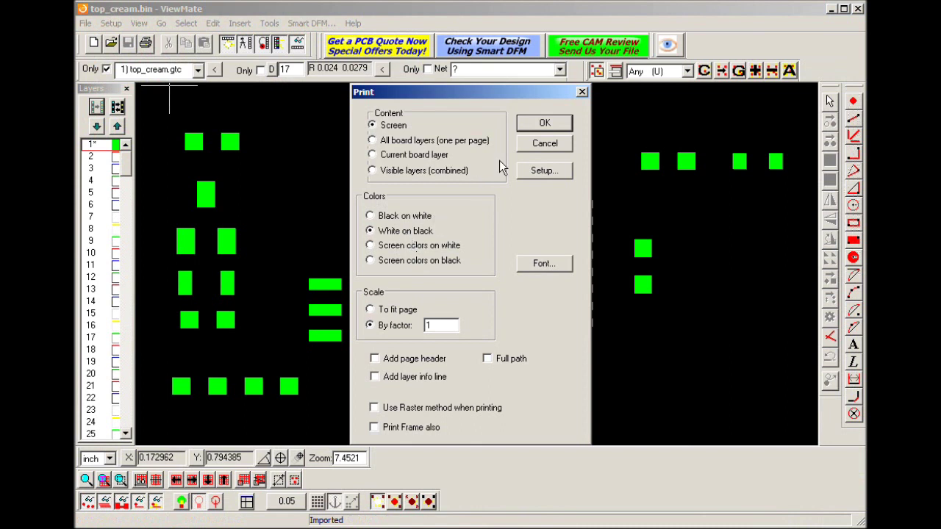
click(543, 123)
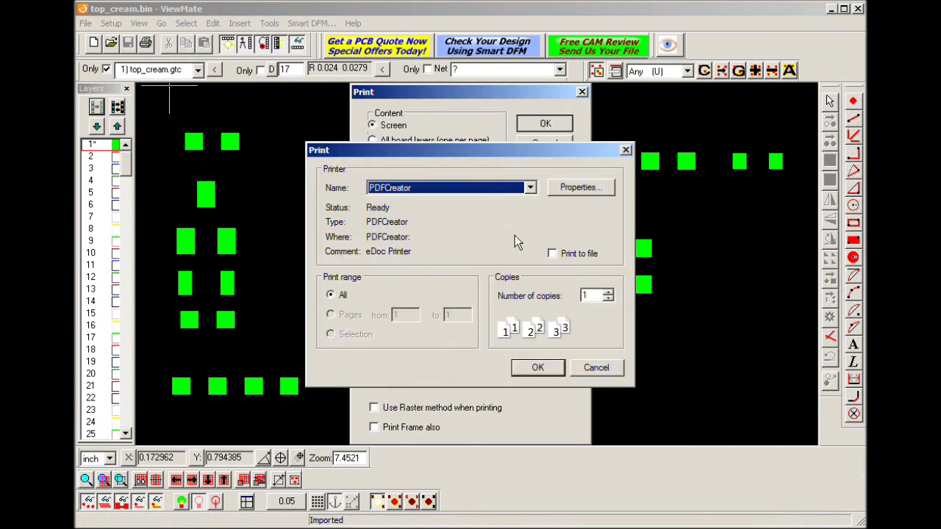
Send the print to PDFCreator and pick the PNG1200dpi profile for top_cream.bin
click(537, 366)
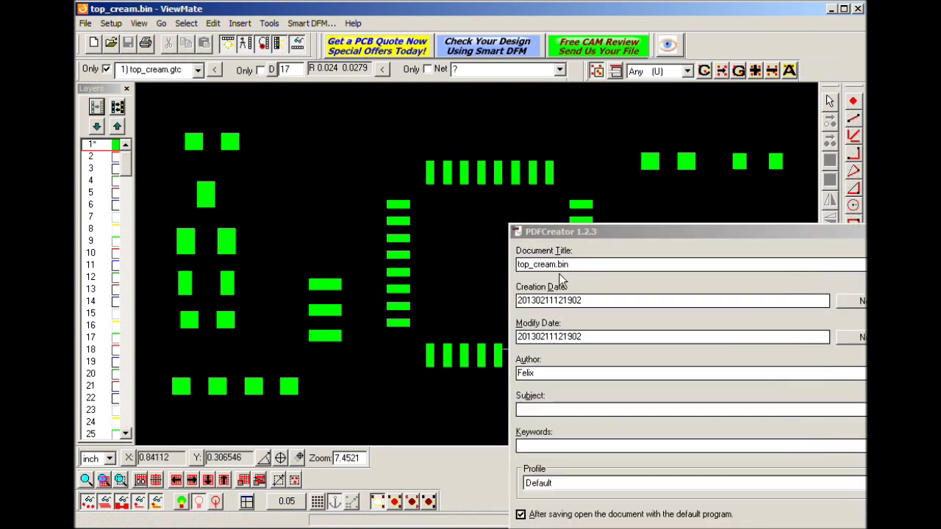
drag(568, 233, 376, 76)
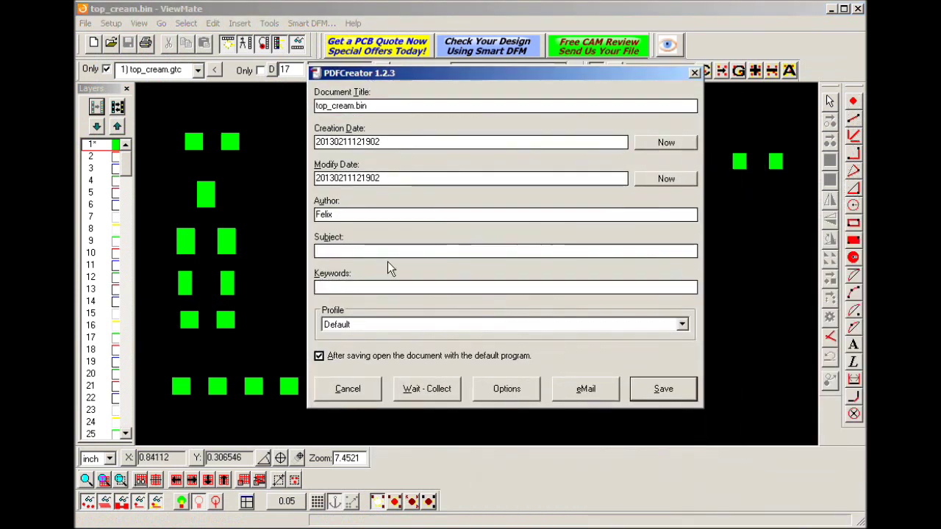
click(377, 328)
click(344, 350)
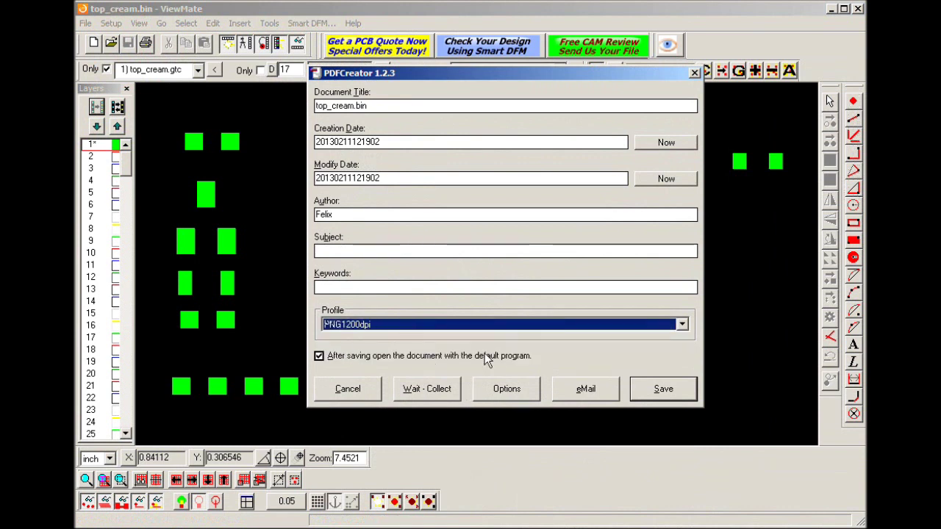
Verify the profile saves PNG at 1200 dpi, cancel the settings, and reselect PNG1200dpi
click(499, 389)
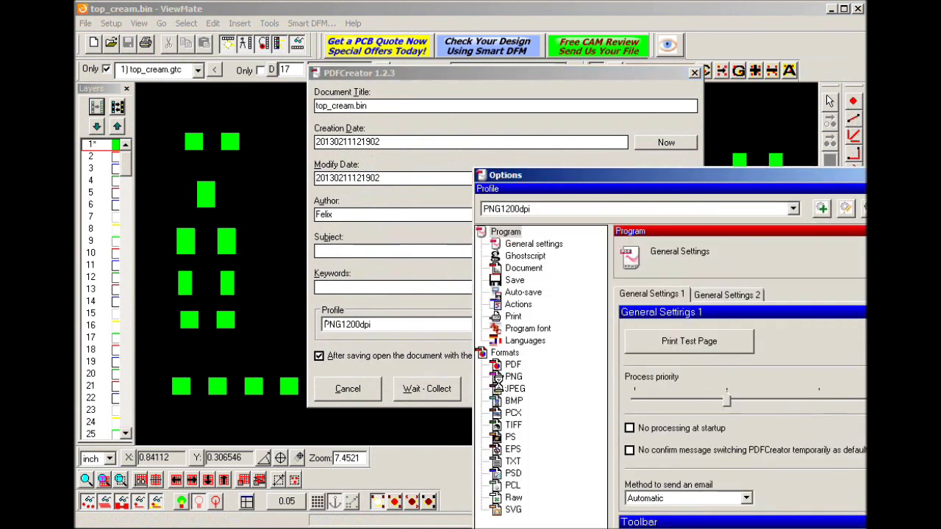
drag(550, 175, 333, 71)
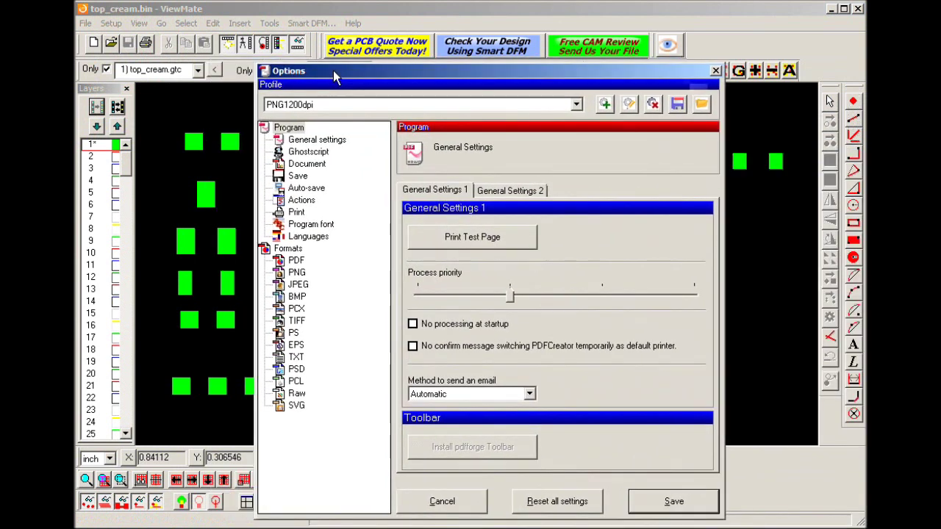
click(308, 188)
click(300, 175)
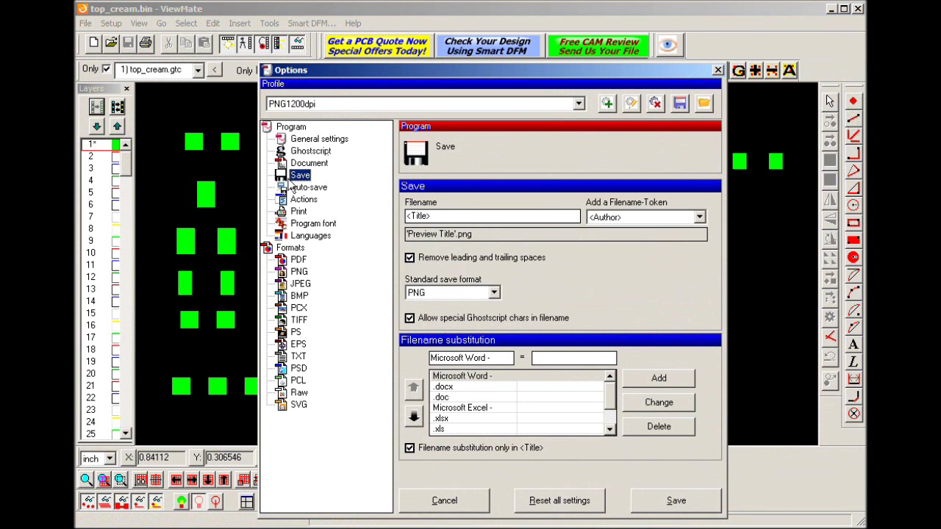
click(432, 296)
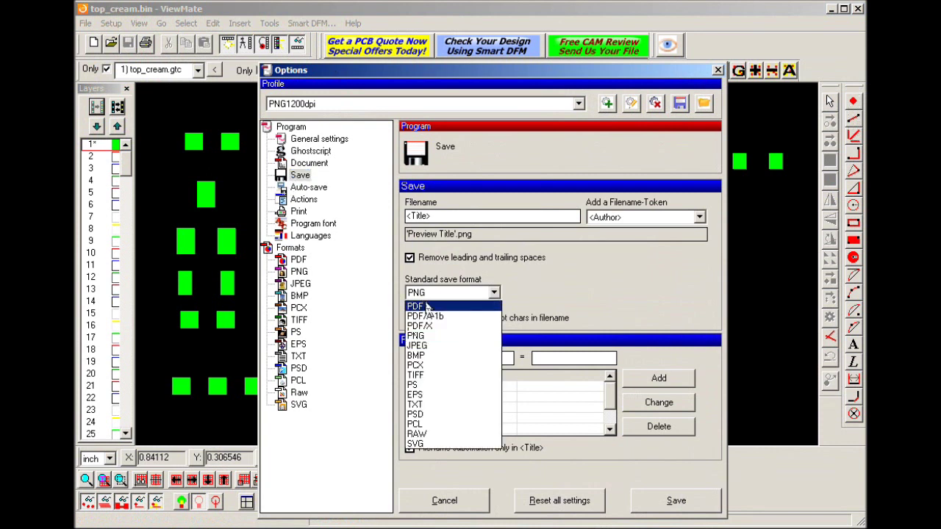
click(429, 336)
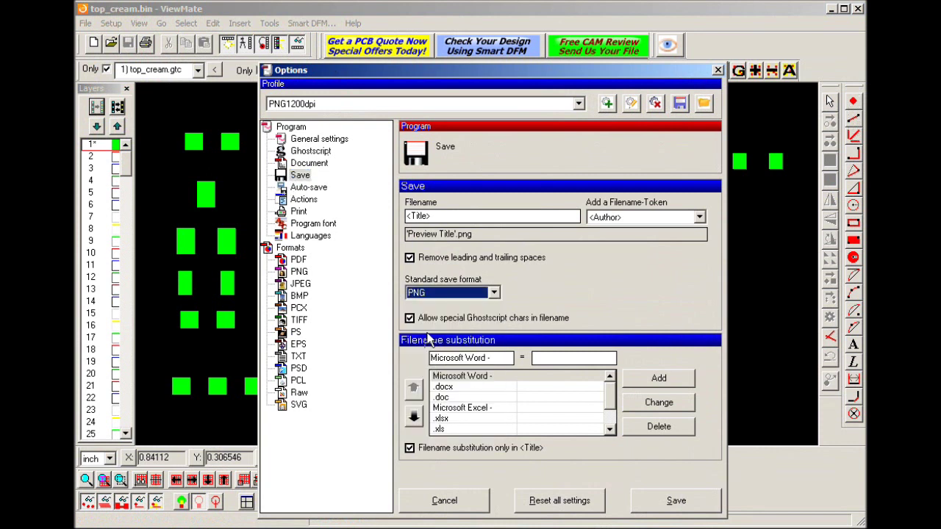
click(303, 273)
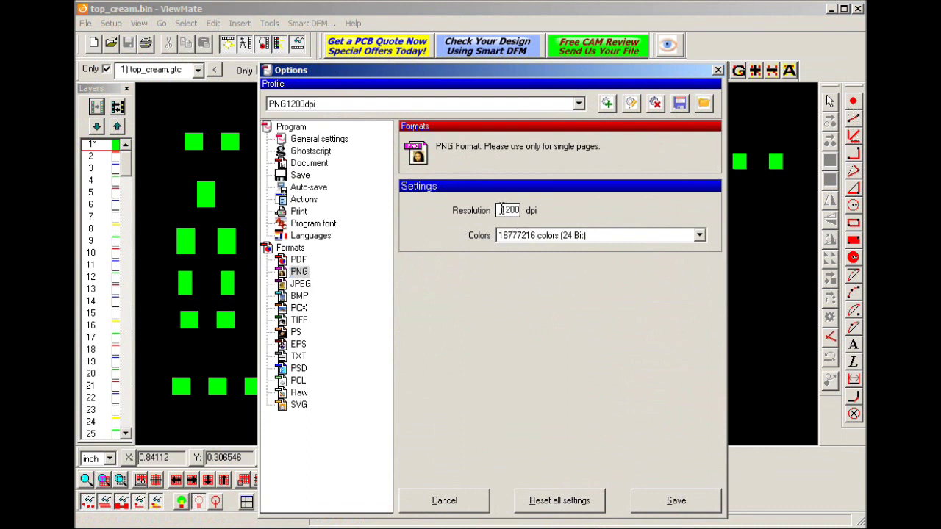
drag(501, 210, 524, 209)
click(469, 506)
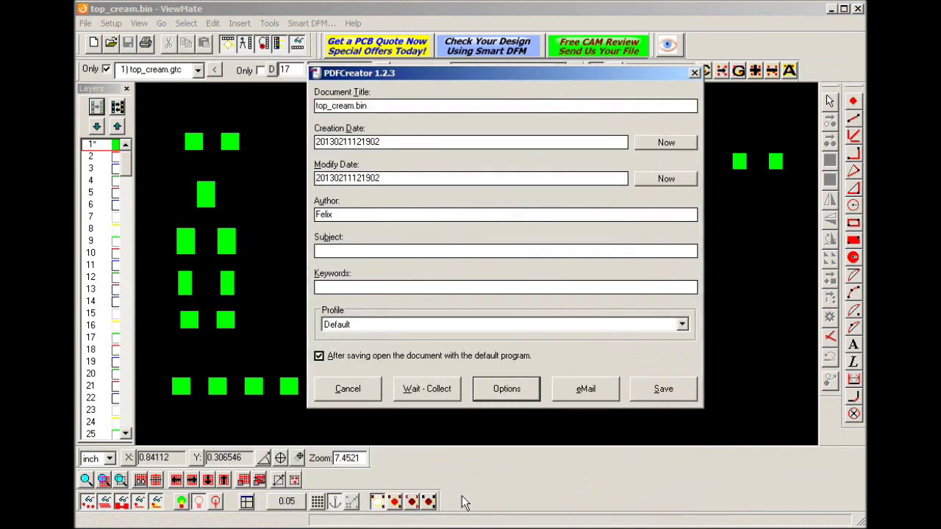
click(419, 324)
Save the print job as top_cream.png in the MoteinoGerbers folder
click(419, 341)
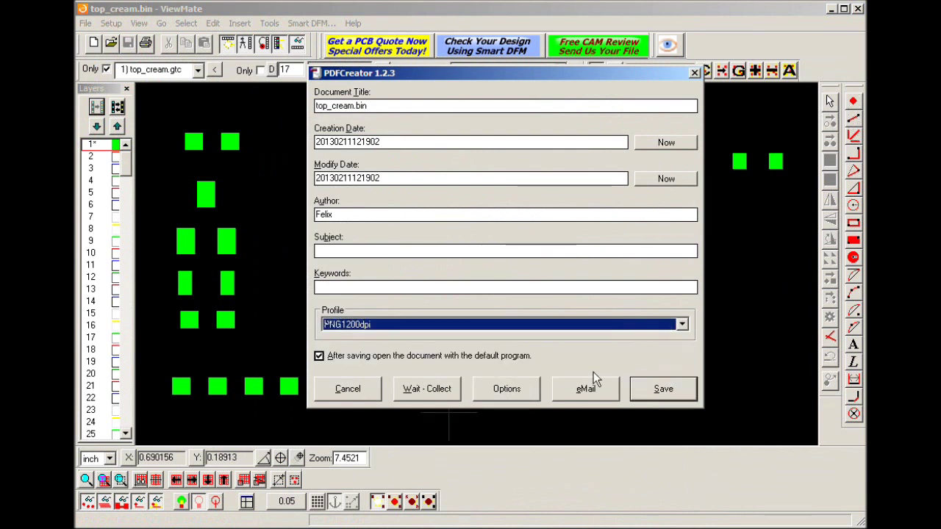
click(663, 389)
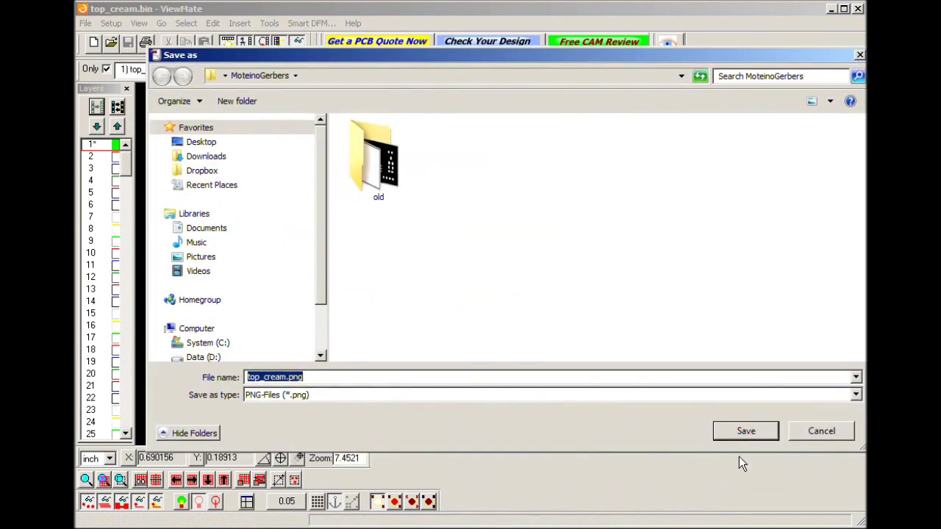
click(745, 430)
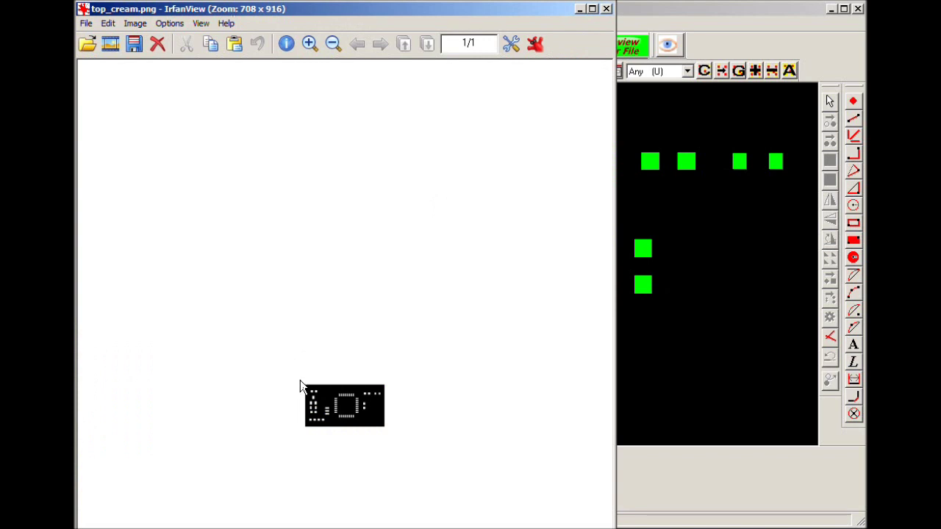
Crop top_cream.png to the board's pad area, giving a 1515 × 801 image
drag(300, 382, 388, 432)
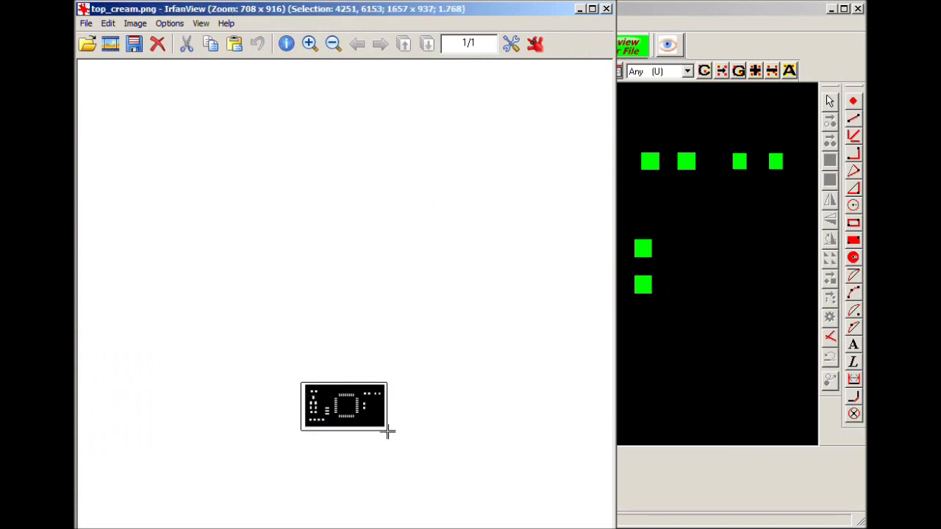
key(ctrl+y)
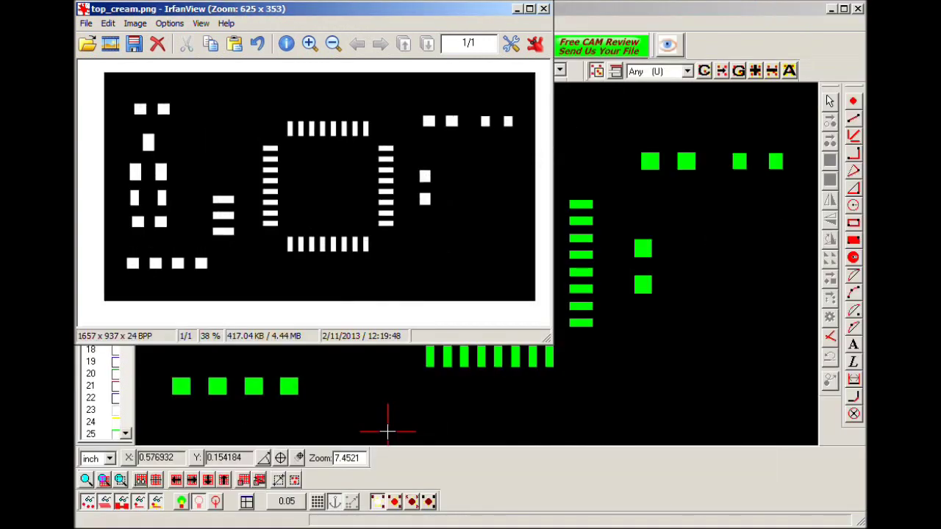
drag(104, 74, 536, 301)
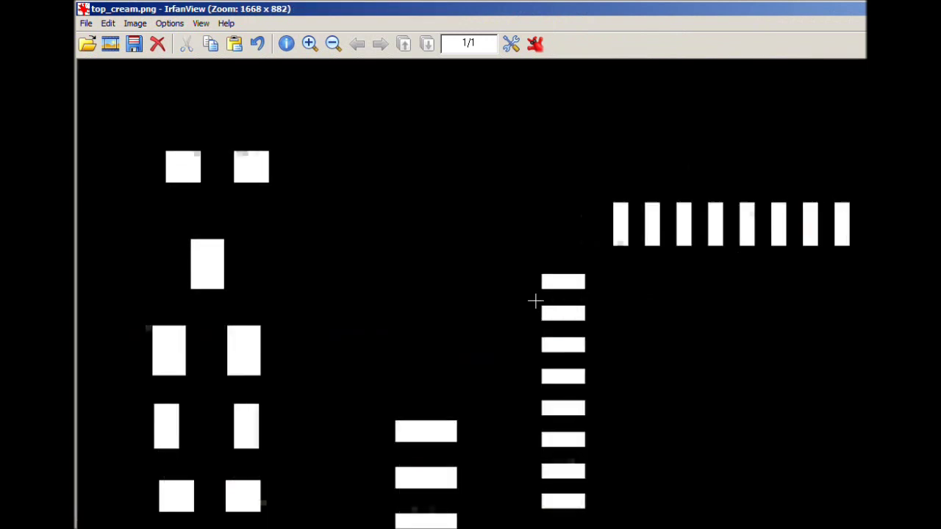
scroll(535, 300, down, 6)
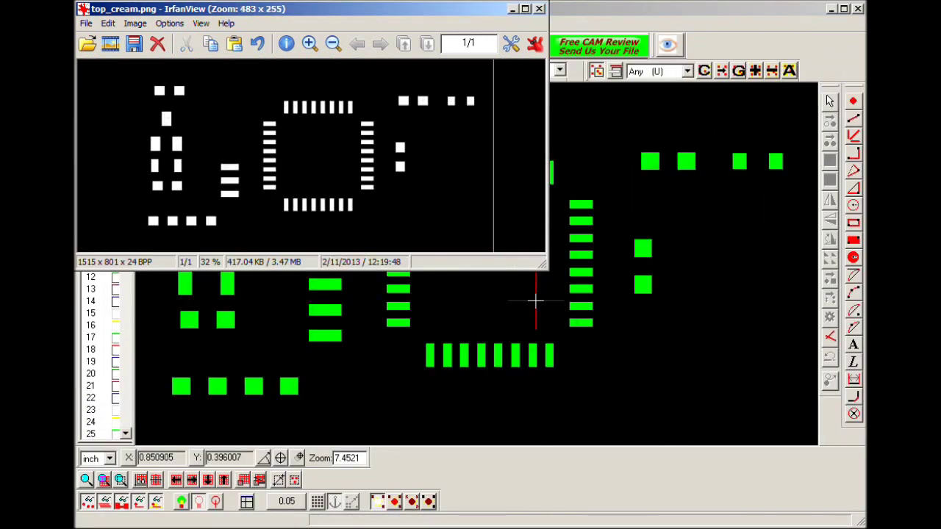
Mirror the image horizontally, overwrite top_cream.png, and return to ViewMate
key(h)
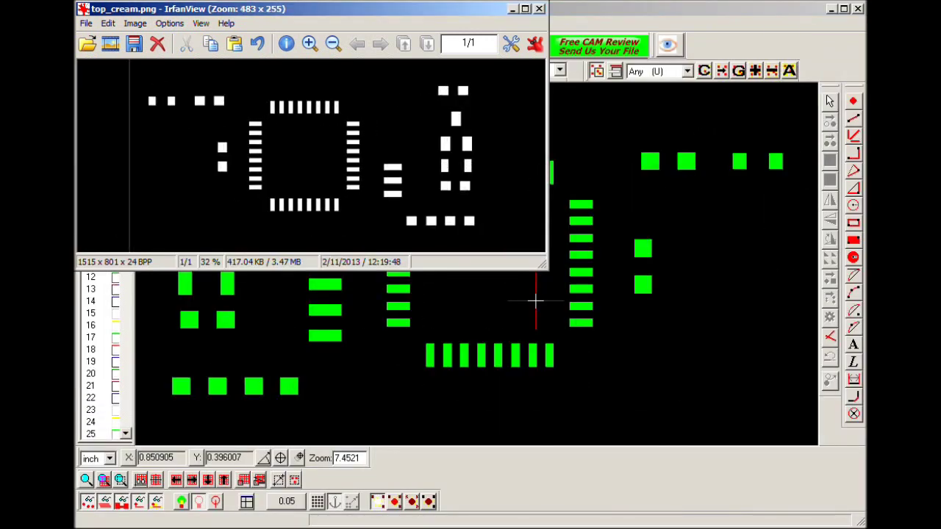
key(ctrl+s)
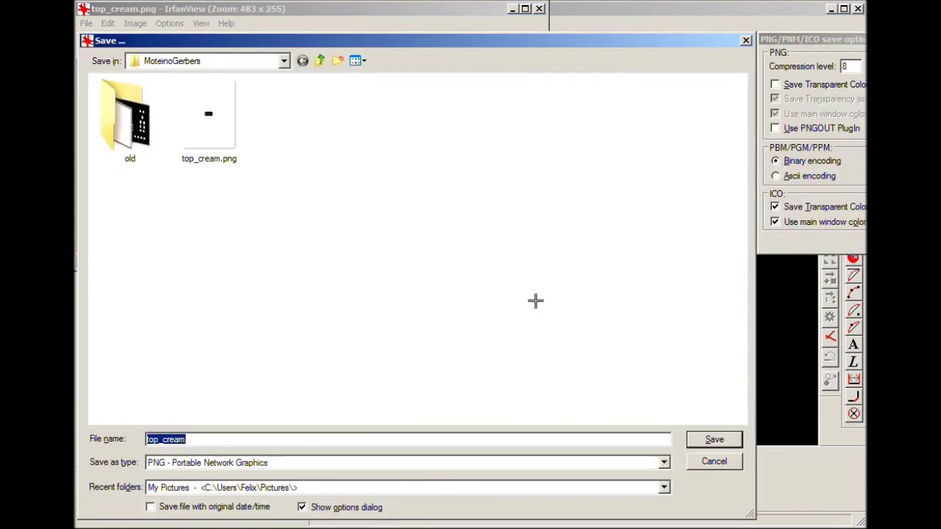
key(Return)
key(Left)
key(Return)
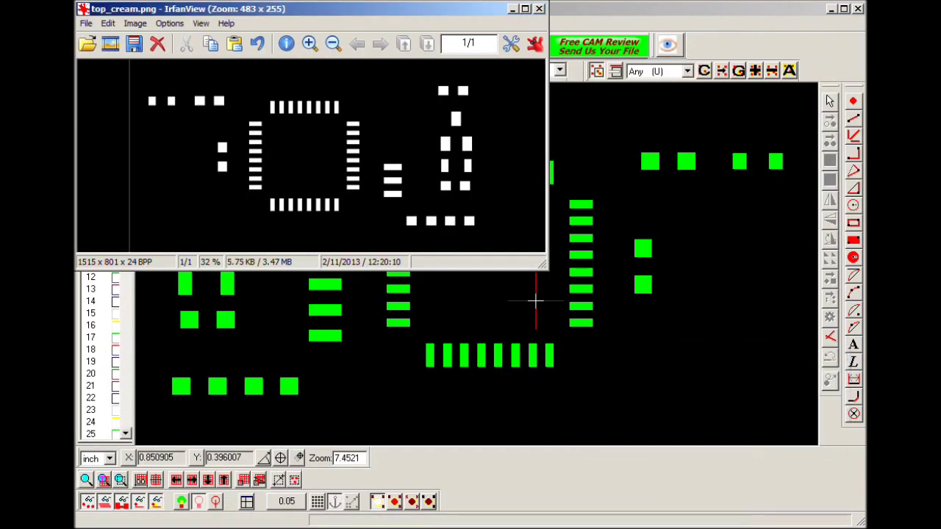
click(536, 307)
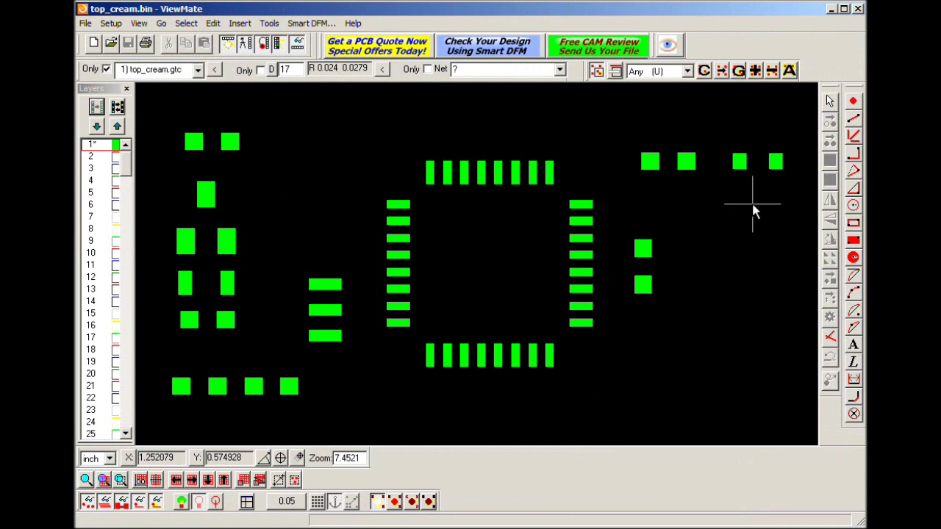